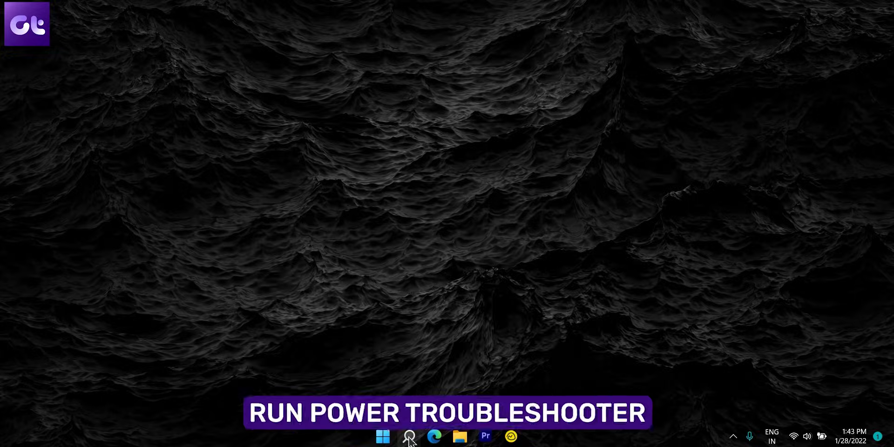
Search 'tro' to reach Troubleshoot settings and show the full Other troubleshooters list.
{"action": "left_click", "coordinate": [409, 438]}
{"action": "type", "text": "troubleshoot settings"}
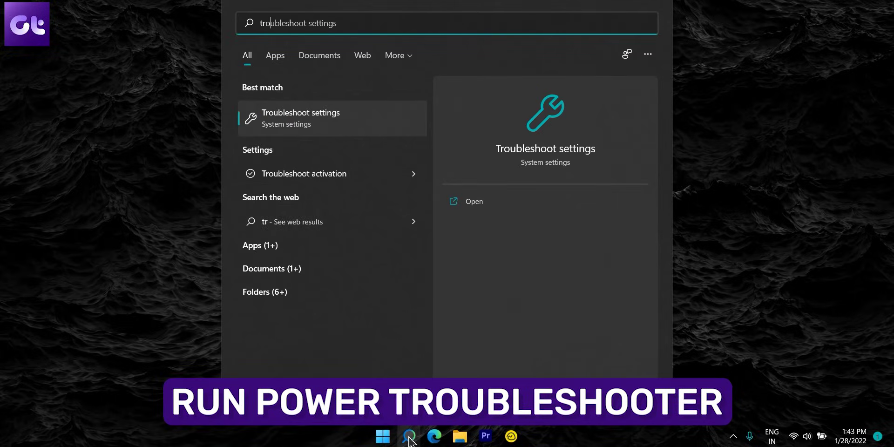
{"action": "key", "text": "Return"}
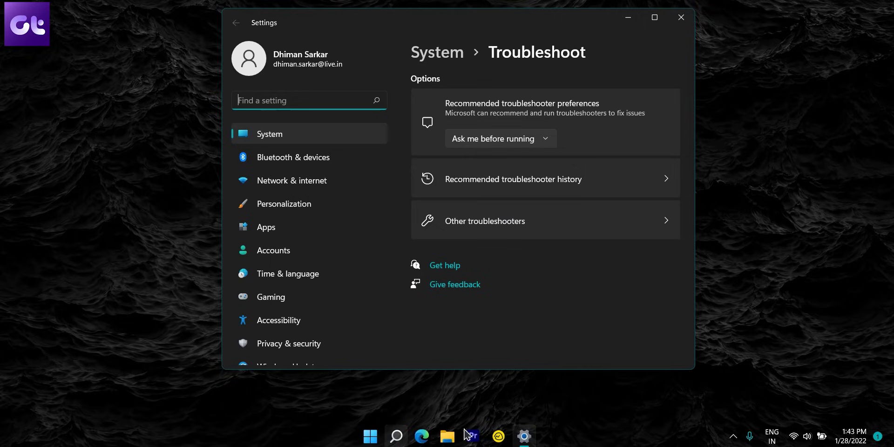
{"action": "left_click", "coordinate": [559, 232]}
{"action": "scroll", "coordinate": [564, 223], "scroll_direction": "down", "scroll_amount": 5}
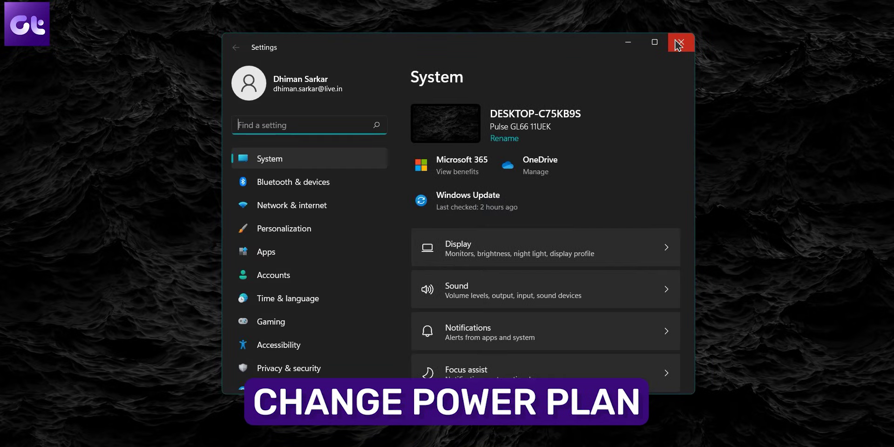
In System › Power & battery, set Power mode to Best power efficiency.
{"action": "scroll", "coordinate": [343, 266], "scroll_direction": "down", "scroll_amount": 1}
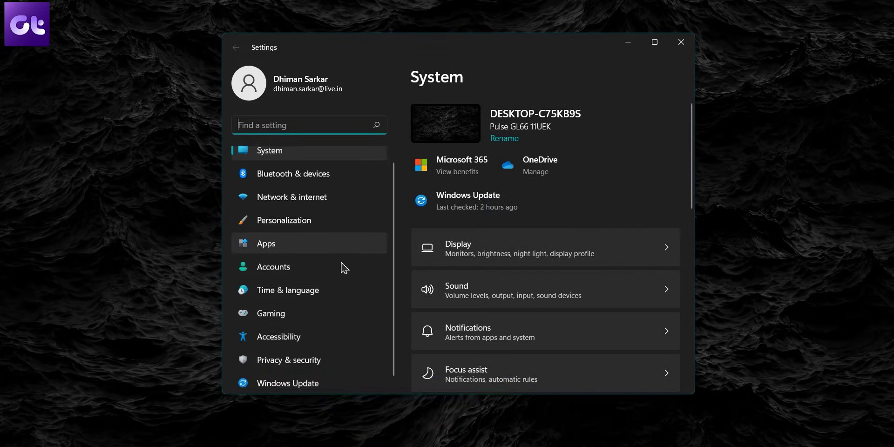
{"action": "scroll", "coordinate": [505, 264], "scroll_direction": "down", "scroll_amount": 3}
{"action": "left_click", "coordinate": [523, 235]}
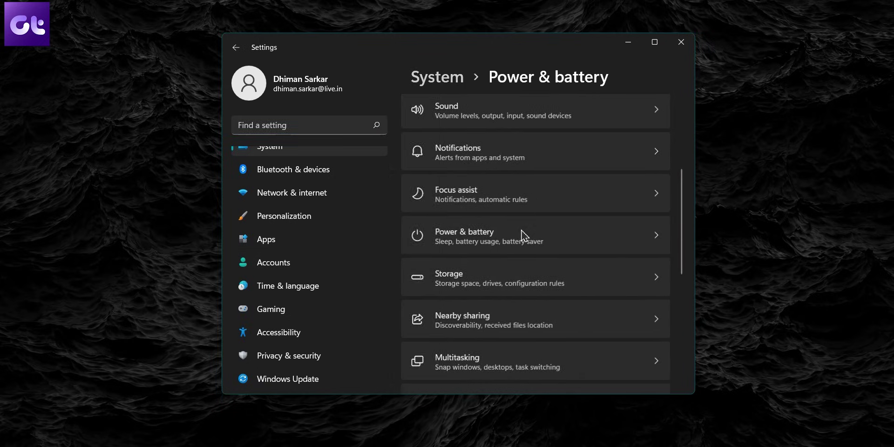
{"action": "scroll", "coordinate": [524, 236], "scroll_direction": "down", "scroll_amount": 5}
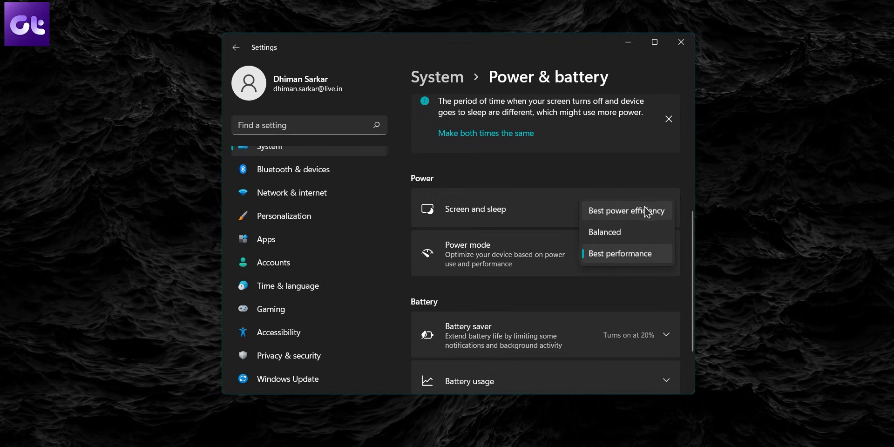
{"action": "left_click", "coordinate": [618, 215]}
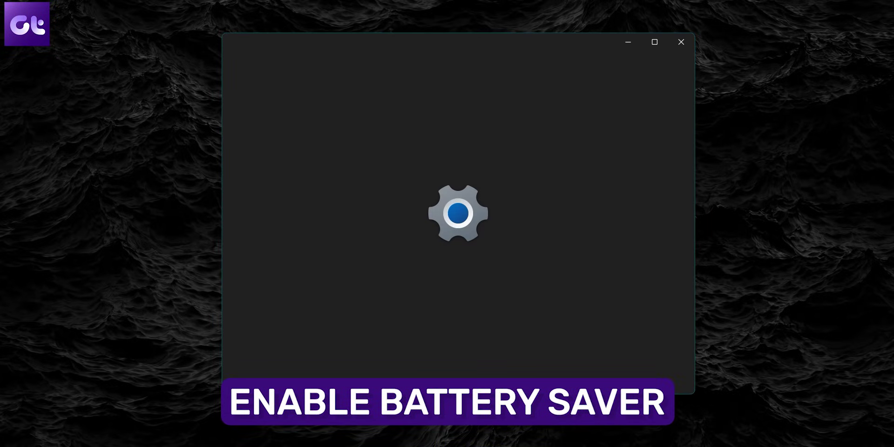
Expand Battery saver in Power & battery, turn it on now, and set auto-on at 20%.
{"action": "scroll", "coordinate": [461, 258], "scroll_direction": "down", "scroll_amount": 5}
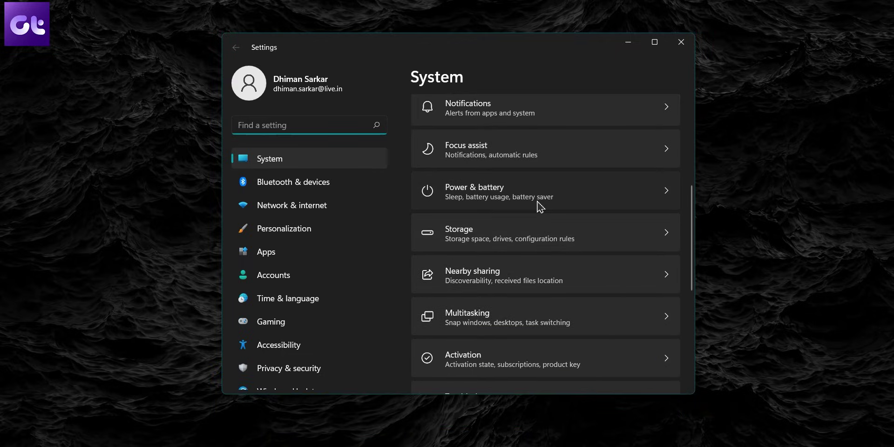
{"action": "left_click", "coordinate": [540, 207]}
{"action": "scroll", "coordinate": [540, 207], "scroll_direction": "down", "scroll_amount": 5}
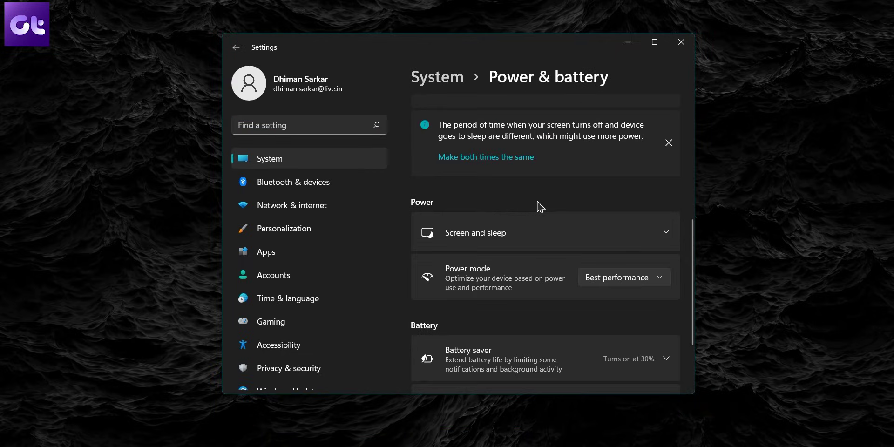
{"action": "scroll", "coordinate": [541, 207], "scroll_direction": "down", "scroll_amount": 2}
{"action": "left_click", "coordinate": [503, 252]}
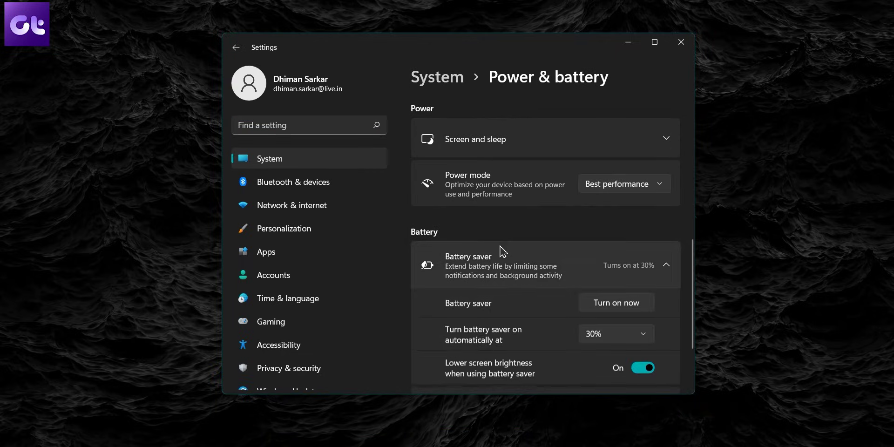
{"action": "scroll", "coordinate": [503, 252], "scroll_direction": "down", "scroll_amount": 2}
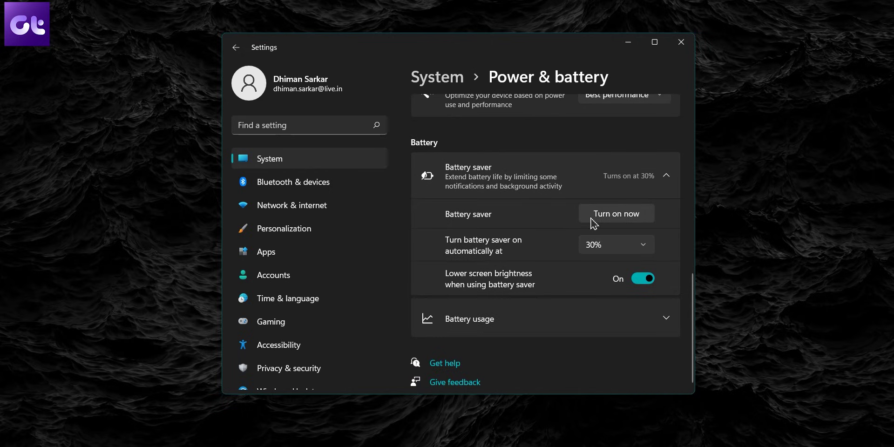
{"action": "left_click", "coordinate": [613, 220]}
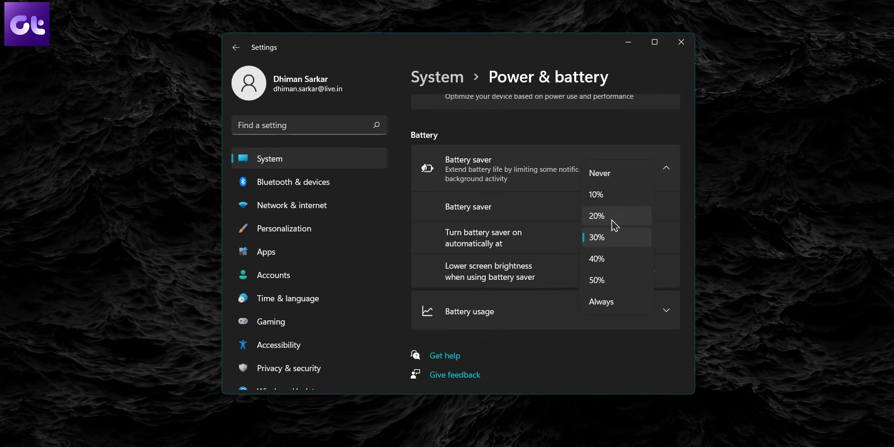
{"action": "left_click", "coordinate": [615, 217]}
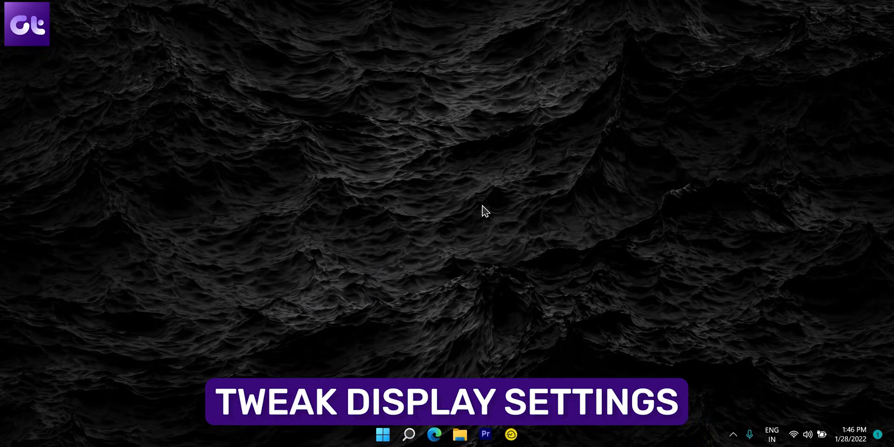
Check the brightness slider in Quick Settings, then search 'graph' for Graphics settings.
{"action": "key", "text": "super+a"}
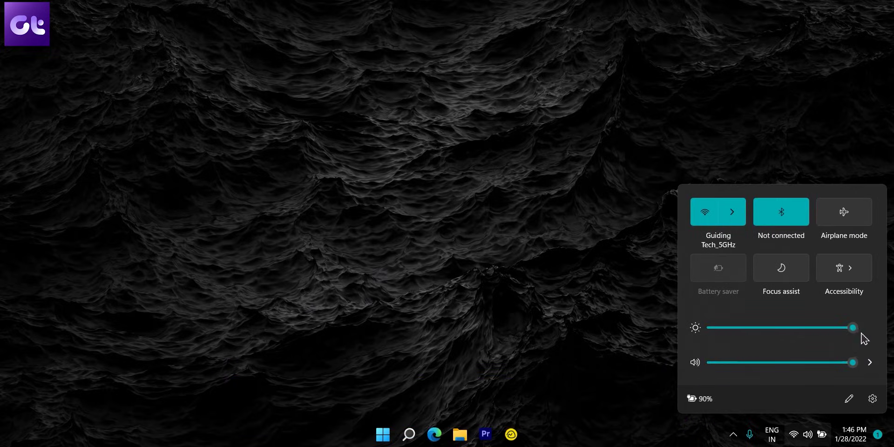
{"action": "mouse_move", "coordinate": [855, 335]}
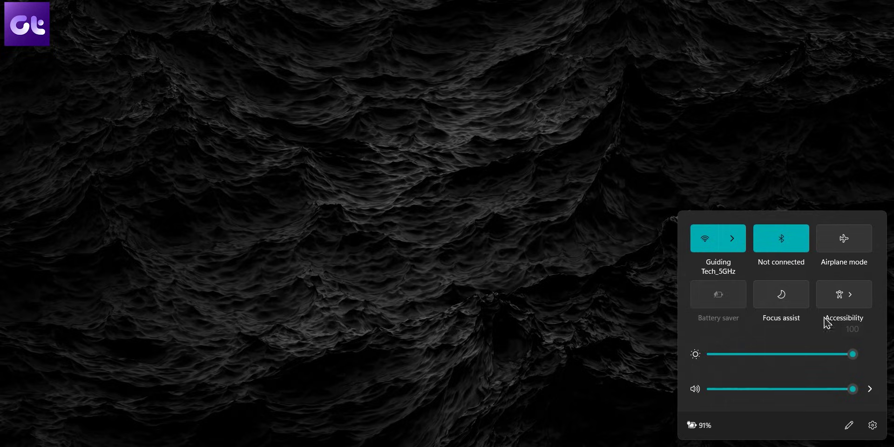
{"action": "left_click", "coordinate": [396, 182]}
{"action": "key", "text": "super"}
{"action": "type", "text": "graph"}
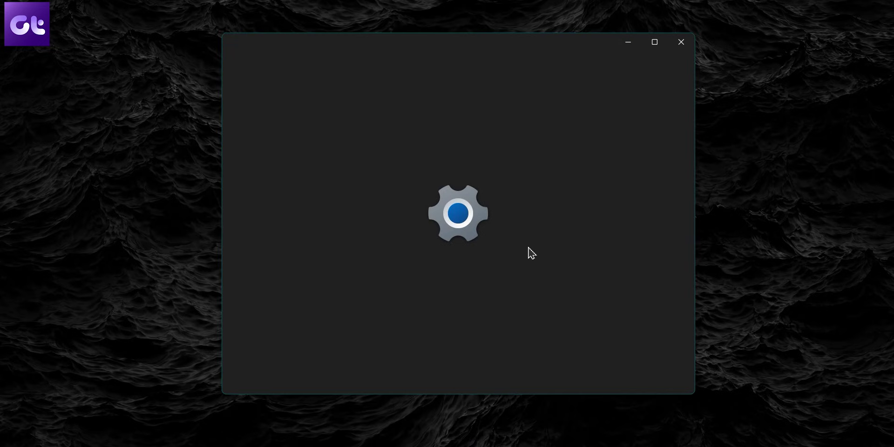
{"action": "scroll", "coordinate": [532, 253], "scroll_direction": "down", "scroll_amount": 2}
{"action": "left_click", "coordinate": [485, 269]}
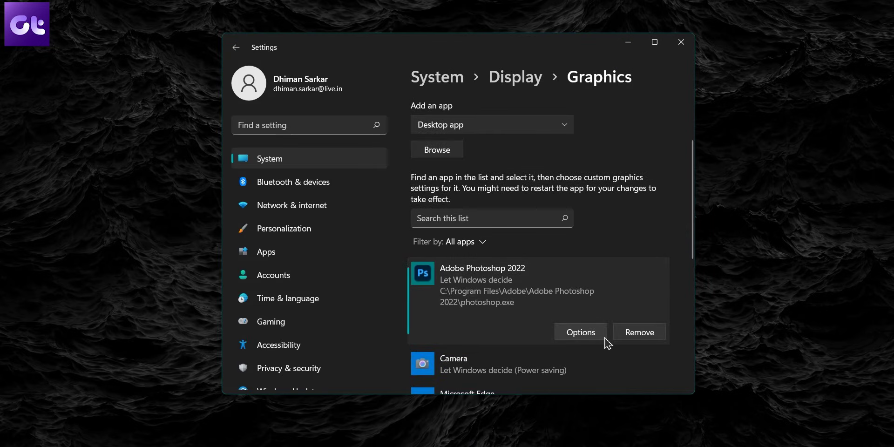
{"action": "left_click", "coordinate": [606, 339]}
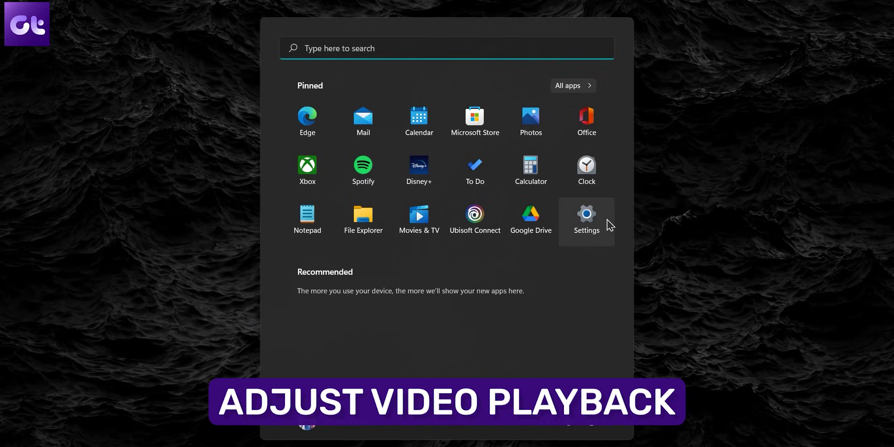
Set Apps › Video playback battery options to Optimize for battery life.
{"action": "left_click", "coordinate": [610, 225]}
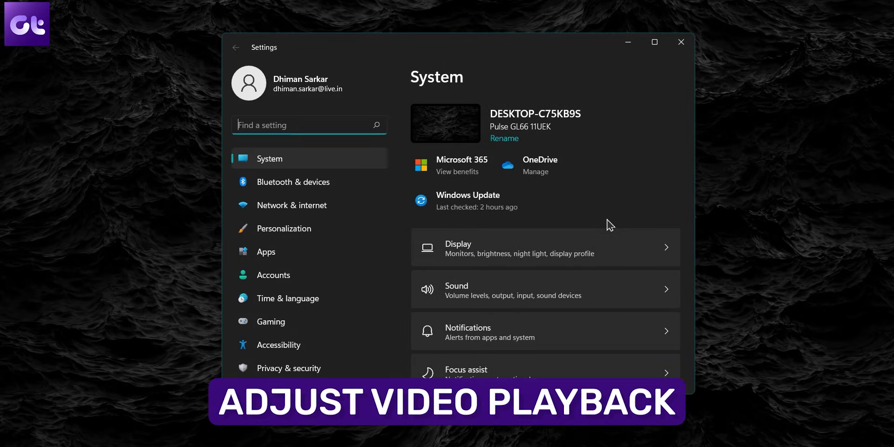
{"action": "left_click", "coordinate": [321, 251]}
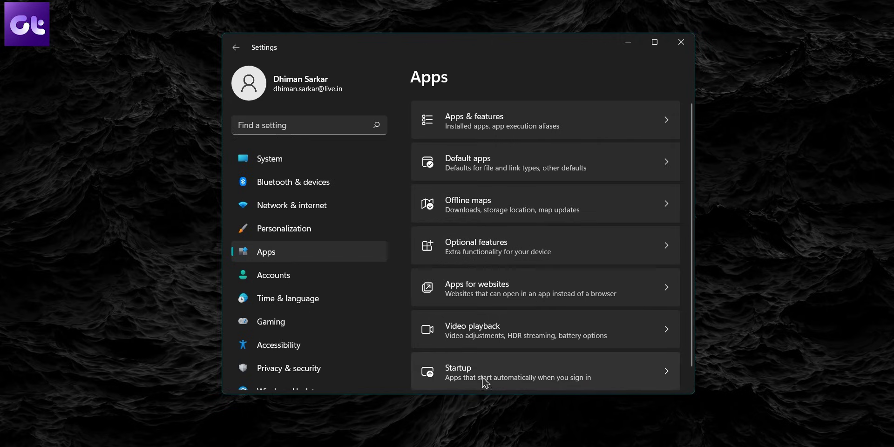
{"action": "left_click", "coordinate": [549, 331]}
{"action": "scroll", "coordinate": [551, 322], "scroll_direction": "down", "scroll_amount": 1}
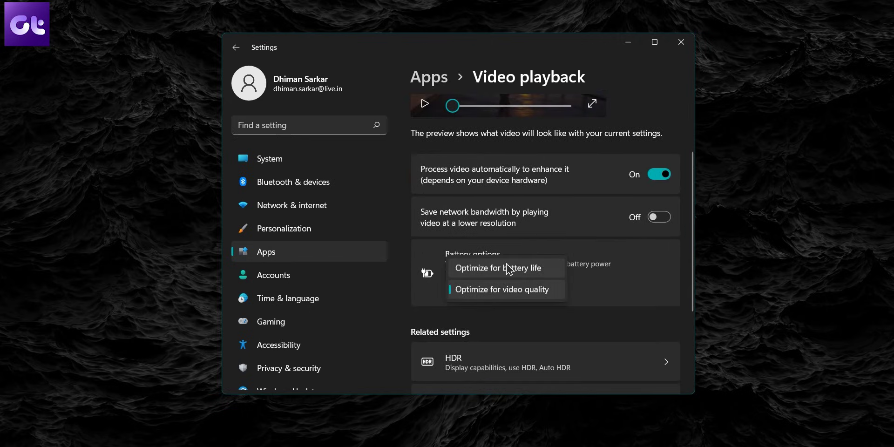
{"action": "left_click", "coordinate": [509, 269]}
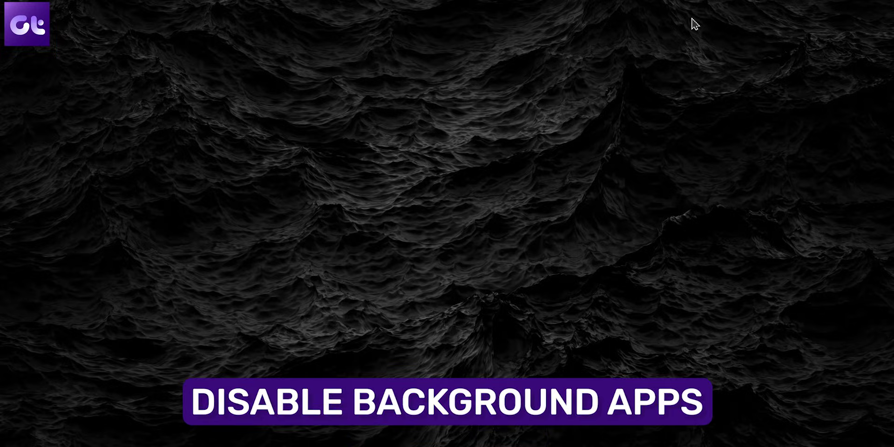
In Power & battery's Battery usage list, bring up Xbox's Manage background activity page.
{"action": "key", "text": "super+i"}
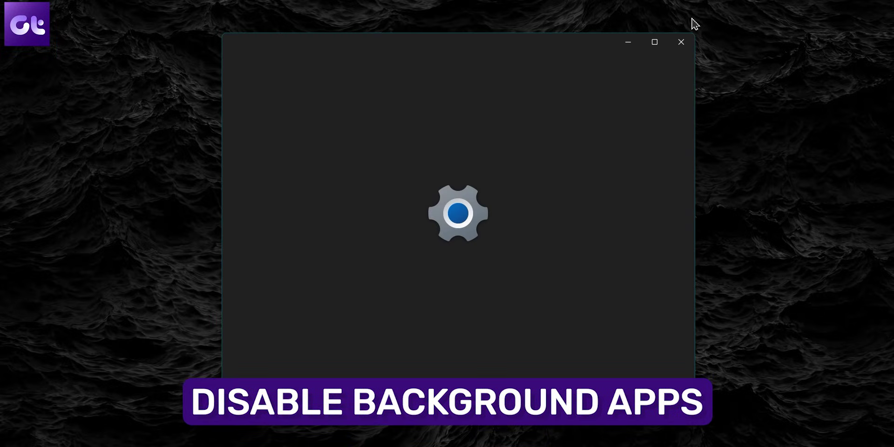
{"action": "scroll", "coordinate": [532, 287], "scroll_direction": "down", "scroll_amount": 5}
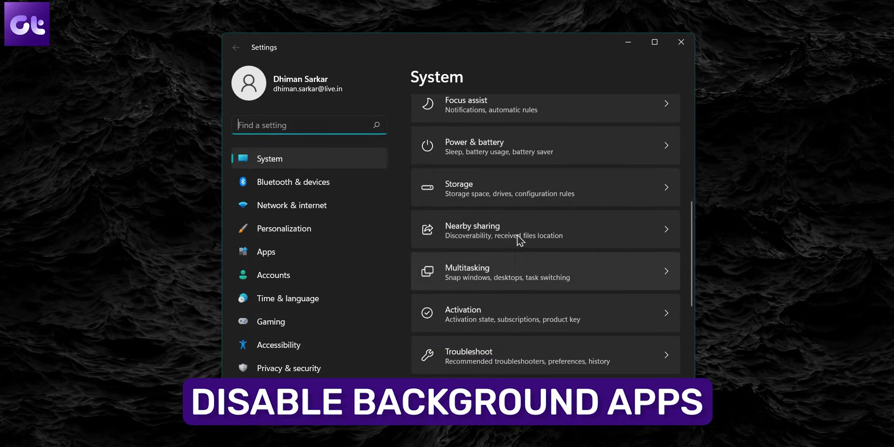
{"action": "left_click", "coordinate": [566, 161]}
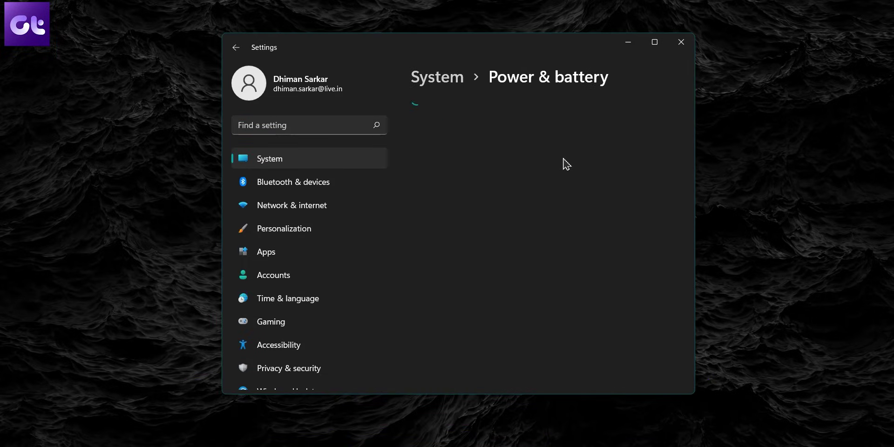
{"action": "left_click", "coordinate": [561, 320]}
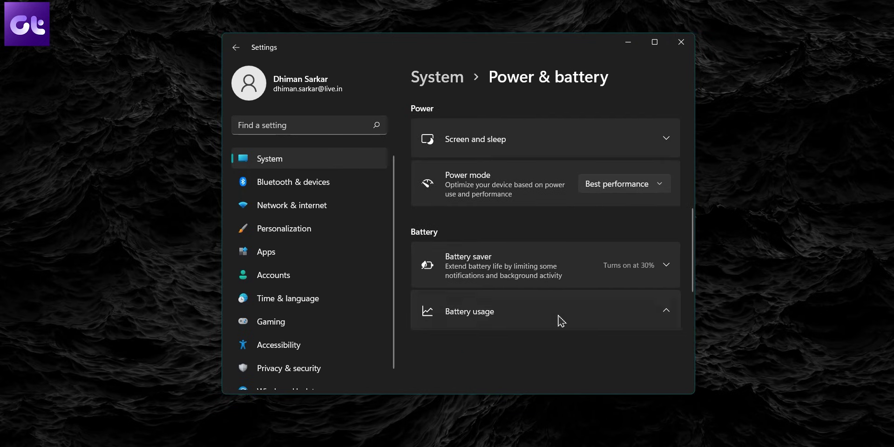
{"action": "scroll", "coordinate": [585, 248], "scroll_direction": "down", "scroll_amount": 5}
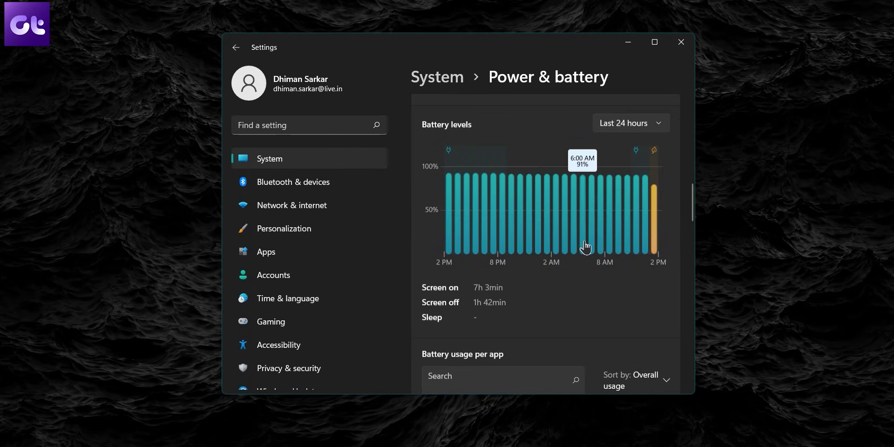
{"action": "scroll", "coordinate": [606, 302], "scroll_direction": "down", "scroll_amount": 5}
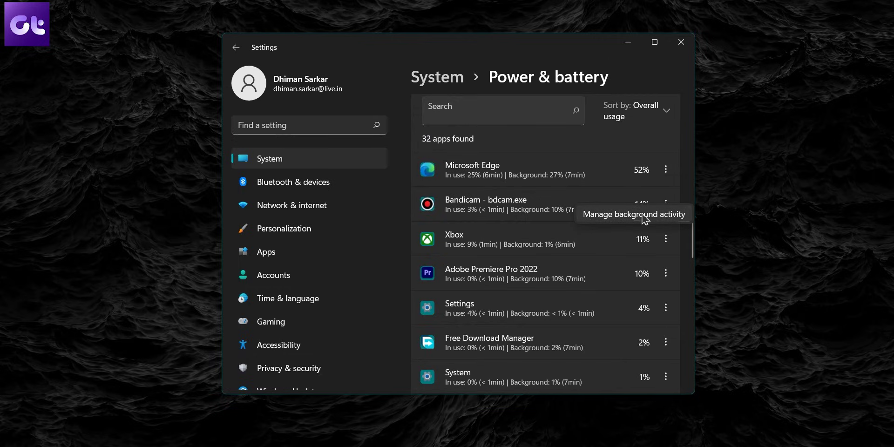
{"action": "left_click", "coordinate": [645, 216]}
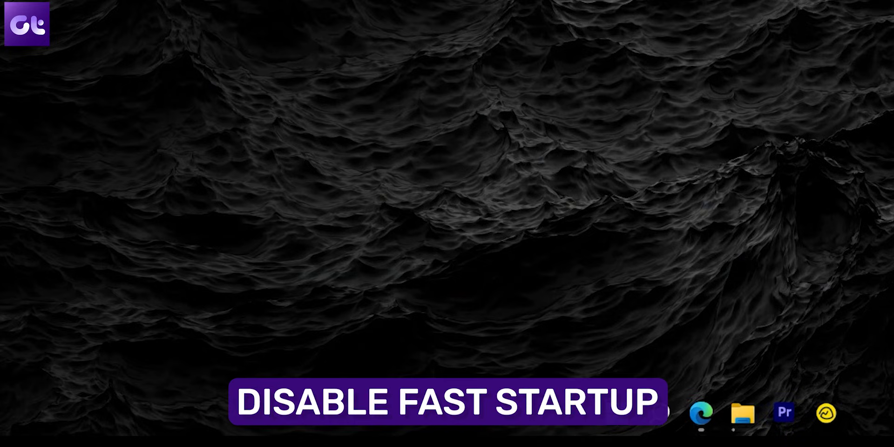
Unlock the shutdown settings in Control Panel's Power Options, then launch Windows Terminal (Admin).
{"action": "key", "text": "super+r"}
{"action": "type", "text": "control"}
{"action": "key", "text": "Return"}
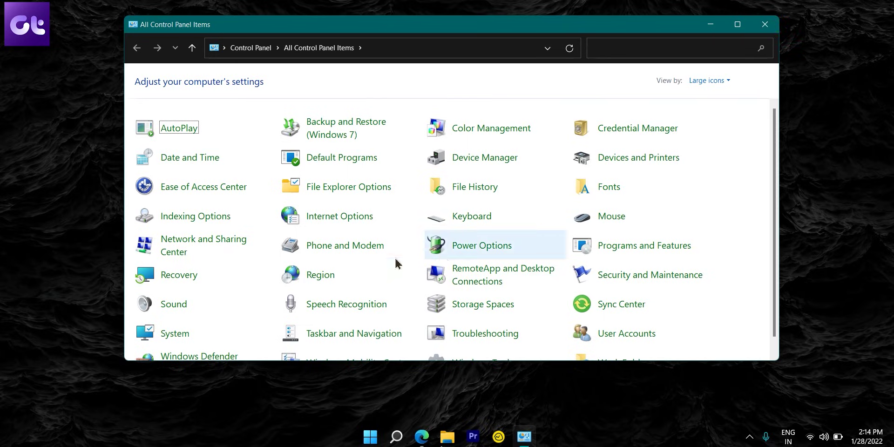
{"action": "left_click", "coordinate": [482, 252]}
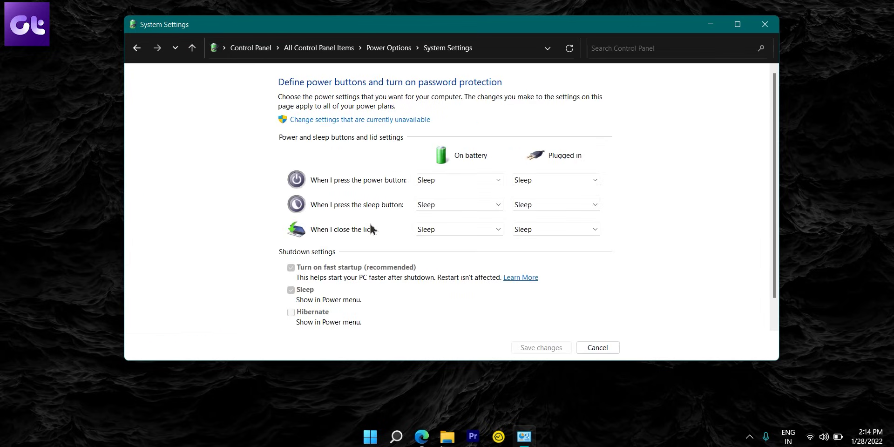
{"action": "left_click", "coordinate": [399, 120]}
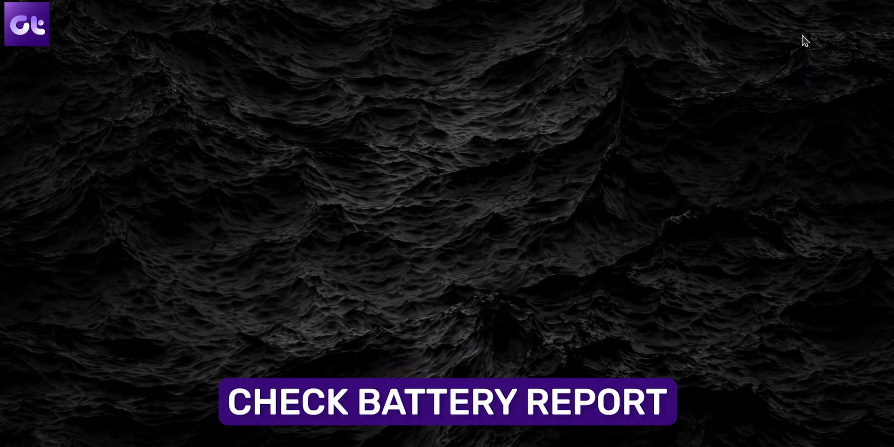
{"action": "key", "text": "super+x"}
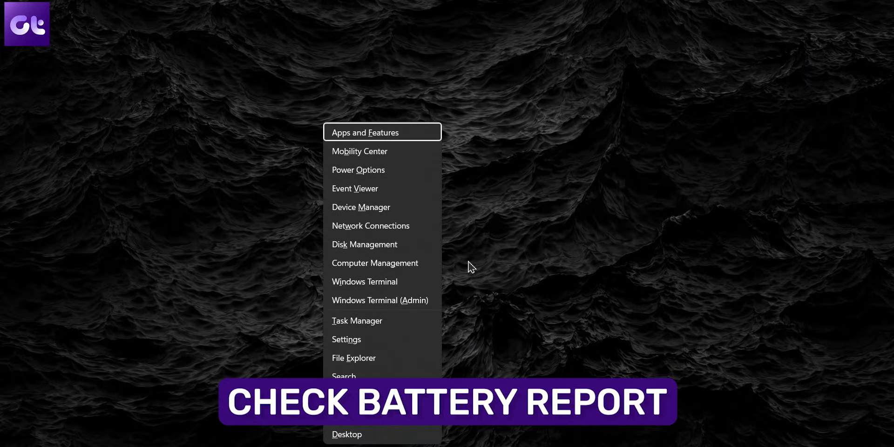
{"action": "left_click", "coordinate": [393, 300]}
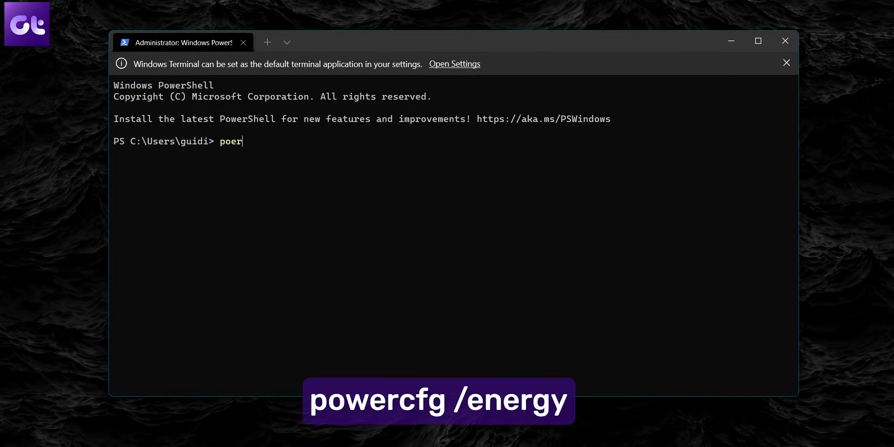